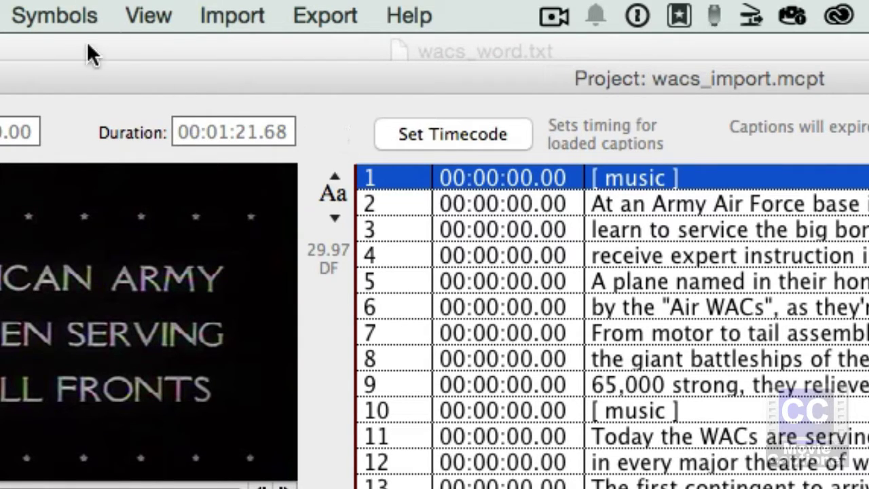
Glance at the View menu without choosing anything, then move the project window left to show full captions.
{"action": "left_click", "coordinate": [150, 15]}
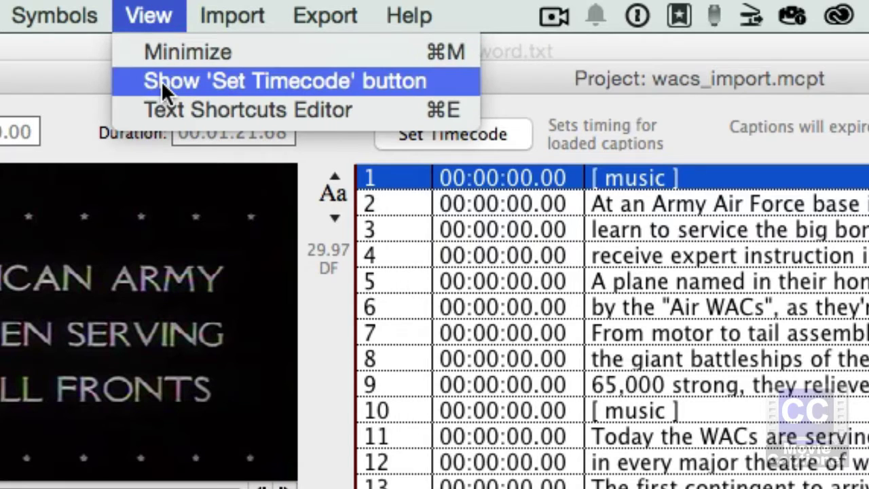
{"action": "left_click", "coordinate": [152, 16]}
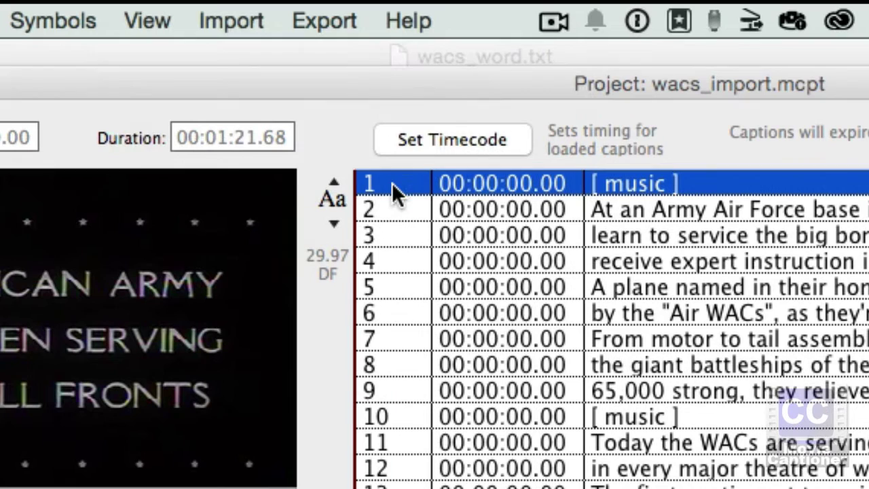
{"action": "left_click_drag", "start_coordinate": [363, 78], "coordinate": [105, 54]}
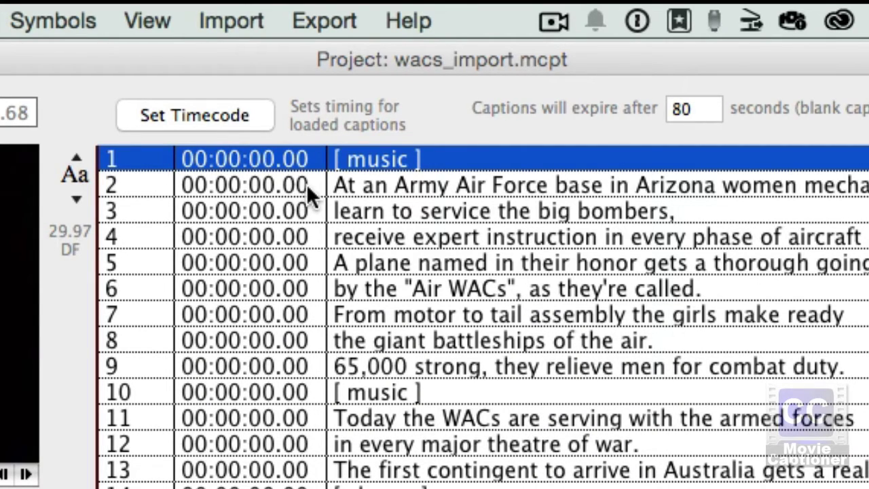
Stamp start times on captions 2 through 17 during playback, from 00:00:03.23 to 00:01:07.90.
{"action": "left_click", "coordinate": [199, 113]}
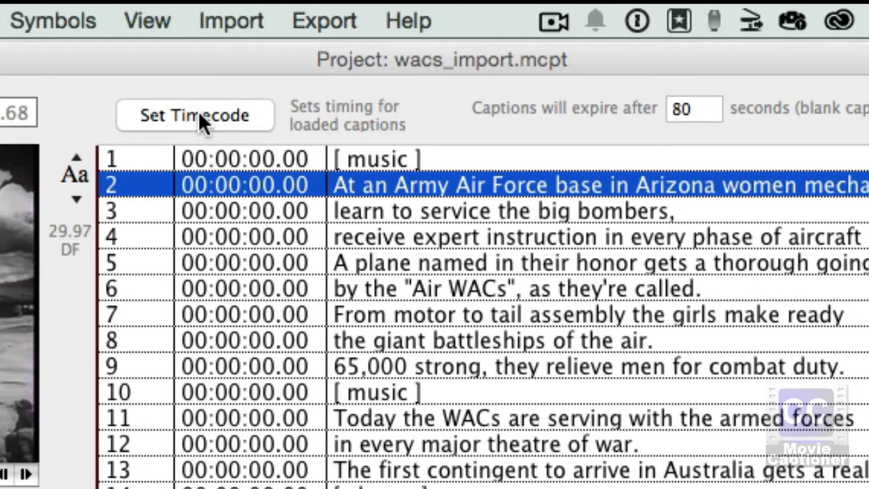
{"action": "key", "text": "Return"}
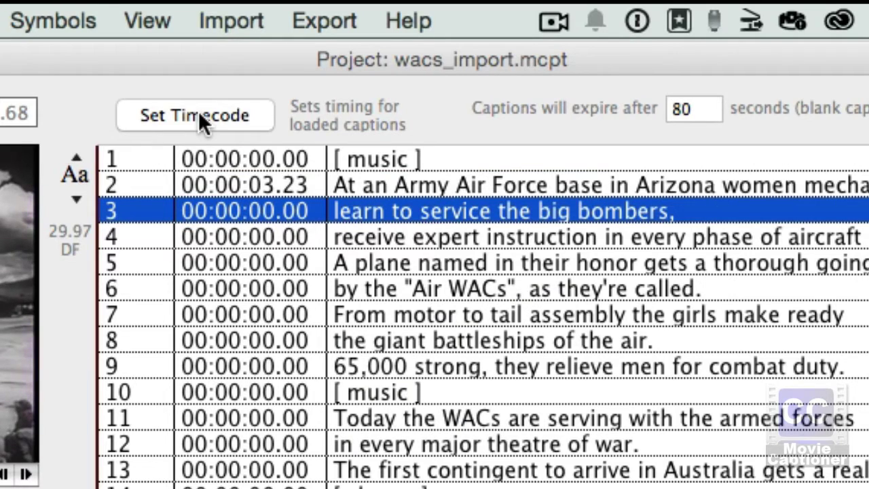
{"action": "key", "text": "Return"}
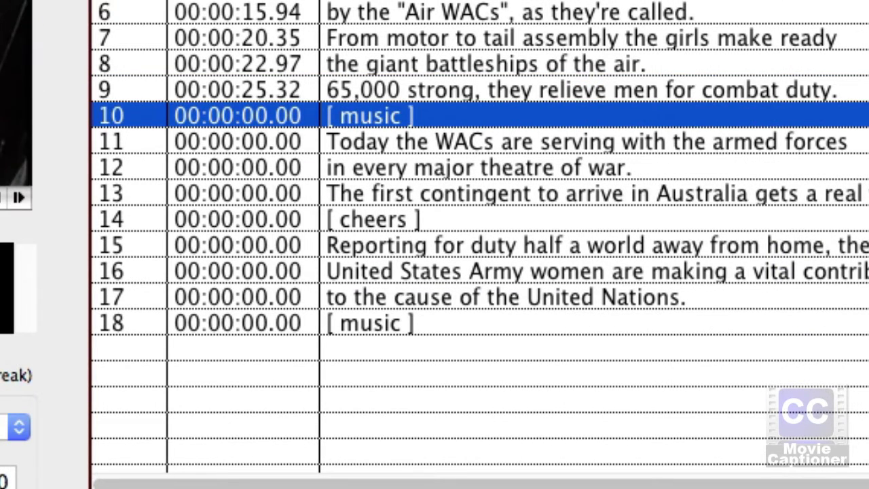
{"action": "key", "text": "Return"}
{"action": "key", "text": "Return"}
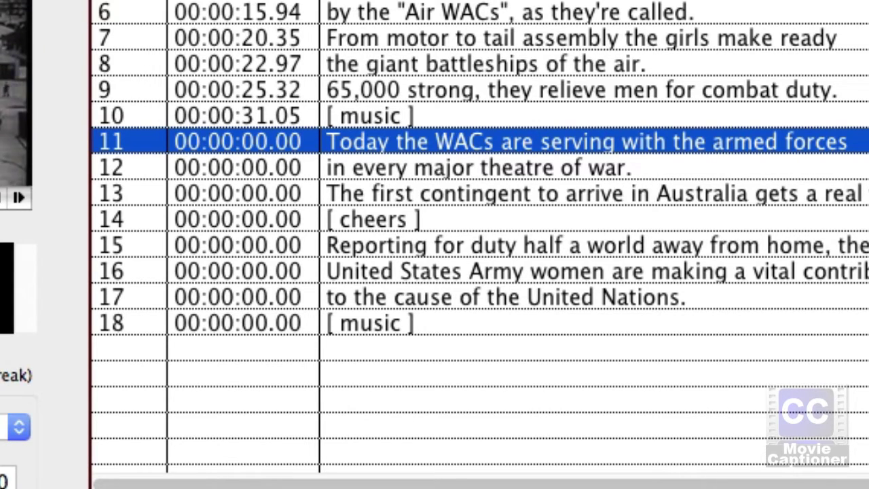
{"action": "key", "text": "Return"}
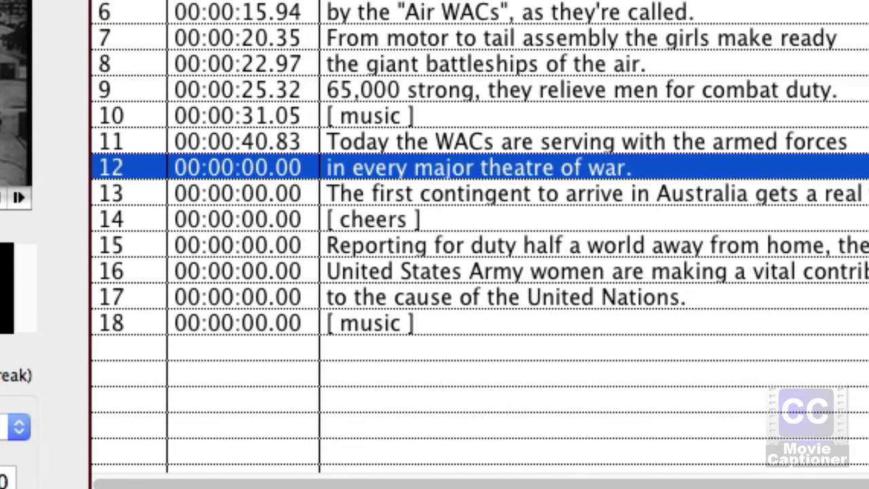
{"action": "key", "text": "Return"}
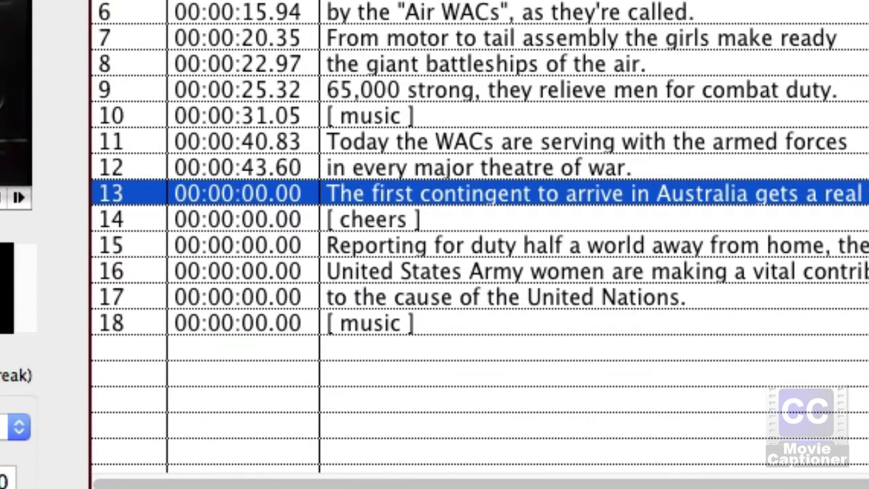
{"action": "key", "text": "Return"}
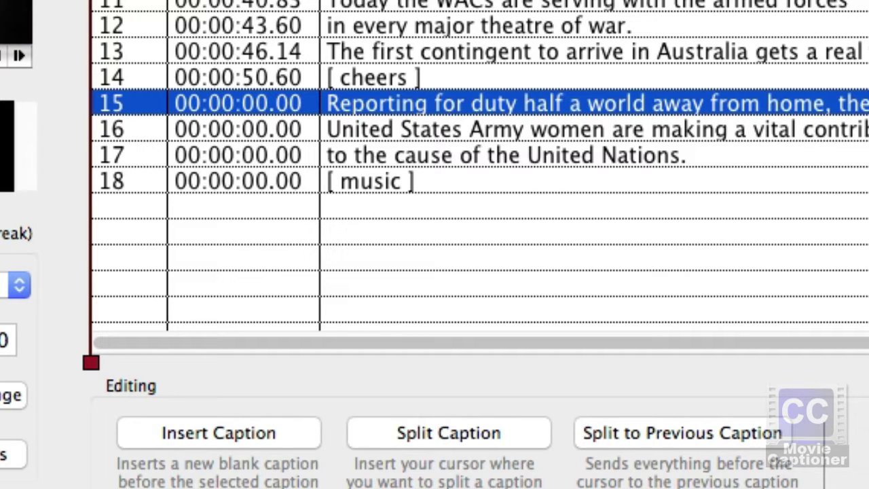
{"action": "key", "text": "Return"}
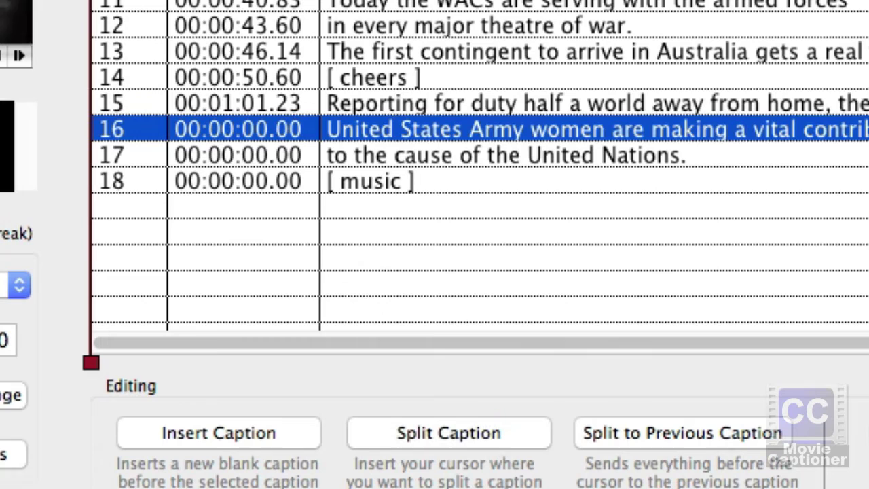
{"action": "key", "text": "Return"}
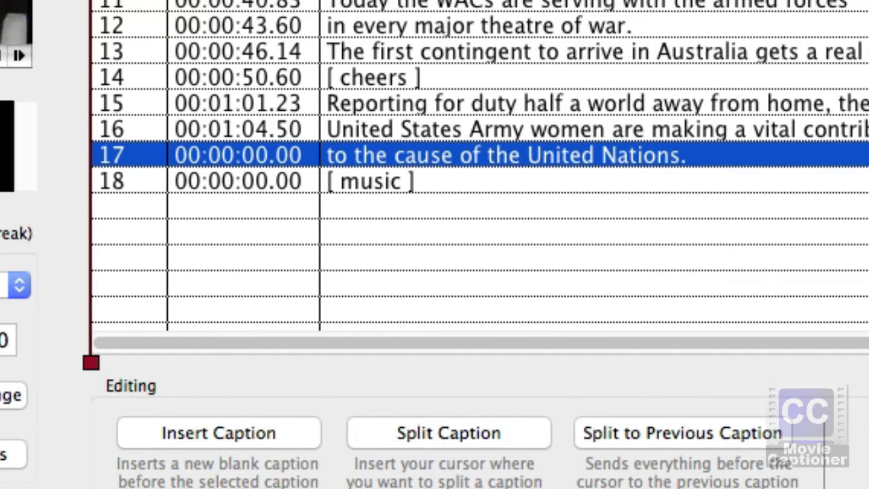
{"action": "key", "text": "Return"}
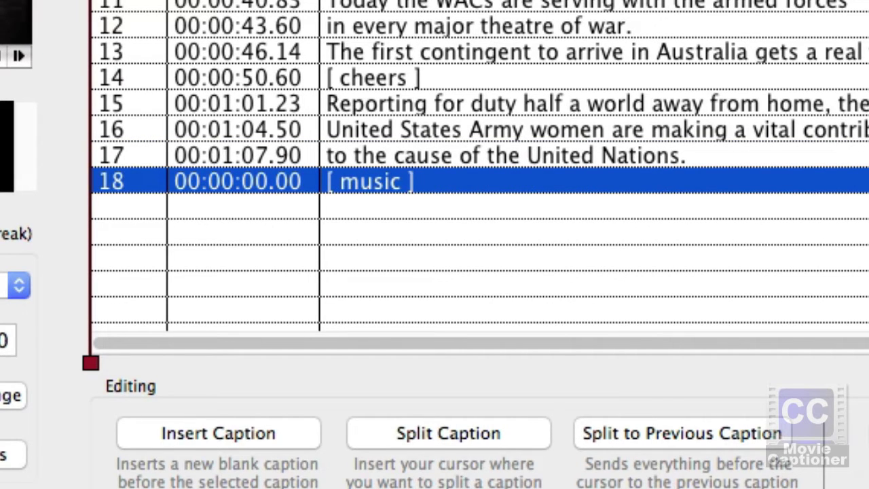
Time the closing [ music ] caption at 00:01:12.00, re-time captions 11–13, then stop timing.
{"action": "key", "text": "Return"}
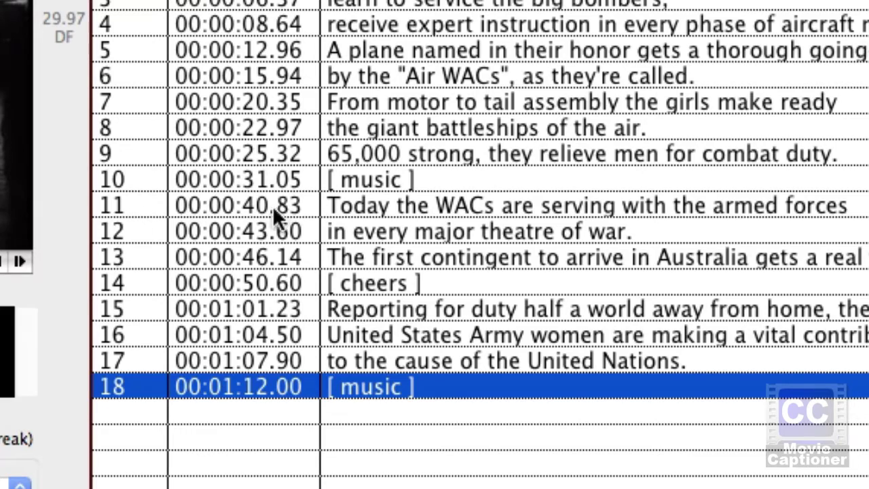
{"action": "left_click", "coordinate": [145, 343]}
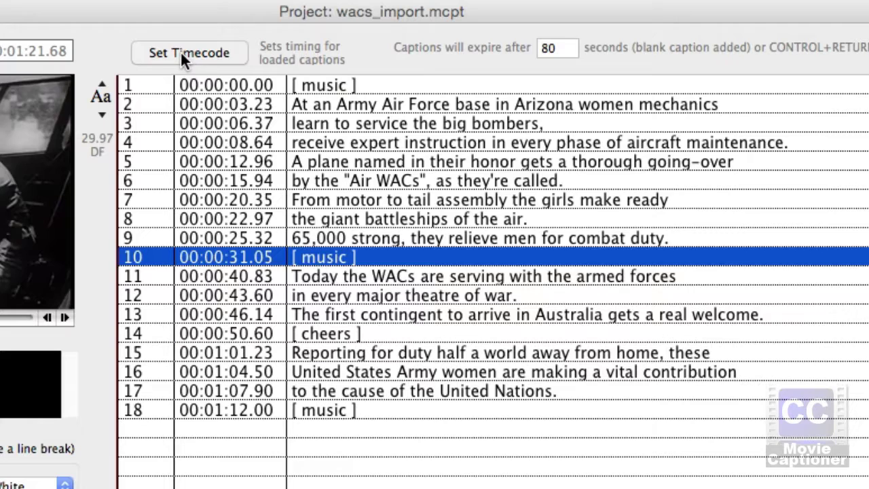
{"action": "left_click", "coordinate": [187, 57]}
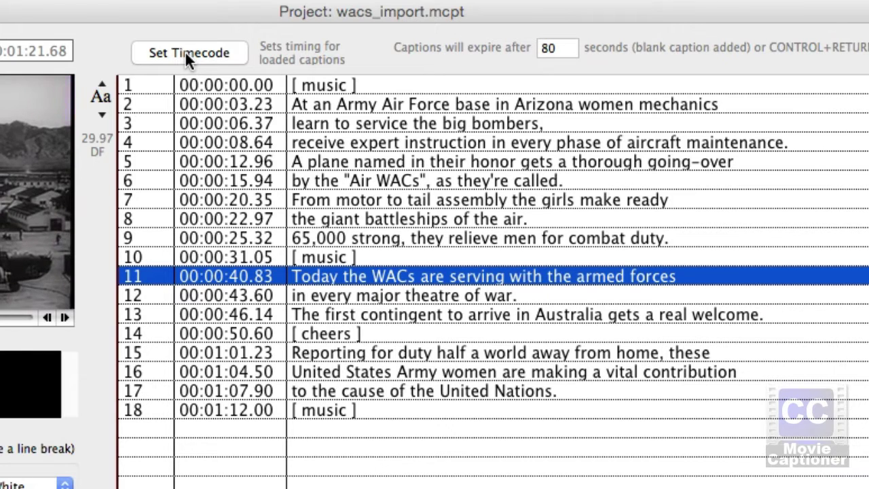
{"action": "key", "text": "Return"}
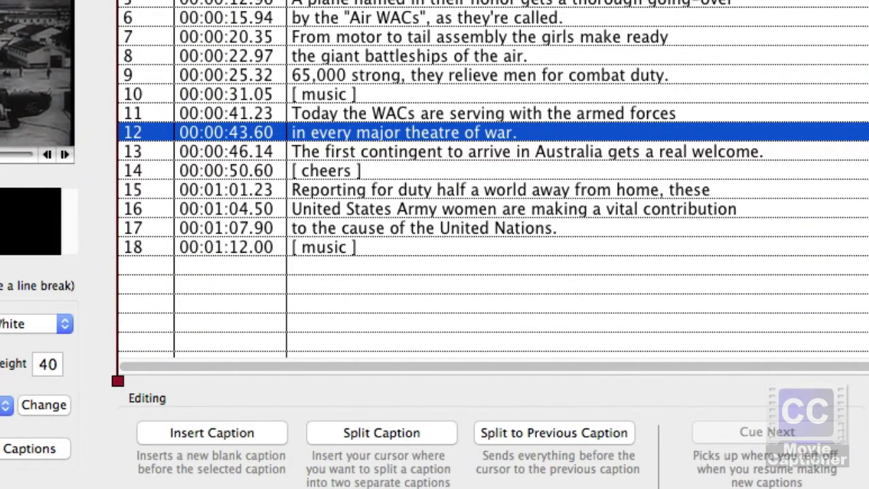
{"action": "key", "text": "Return"}
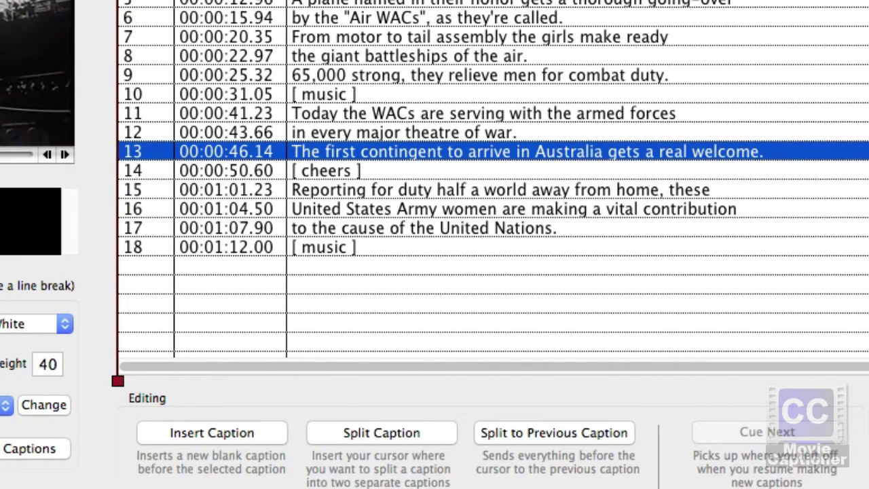
{"action": "key", "text": "Return"}
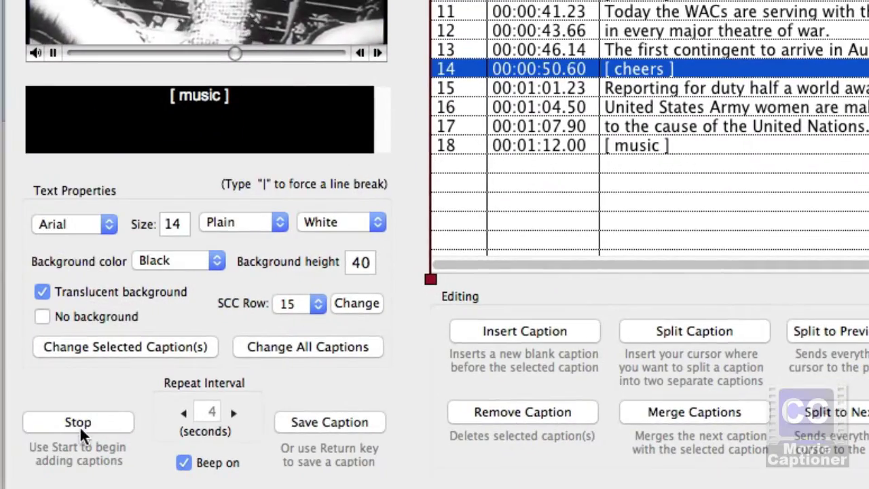
{"action": "left_click", "coordinate": [79, 423]}
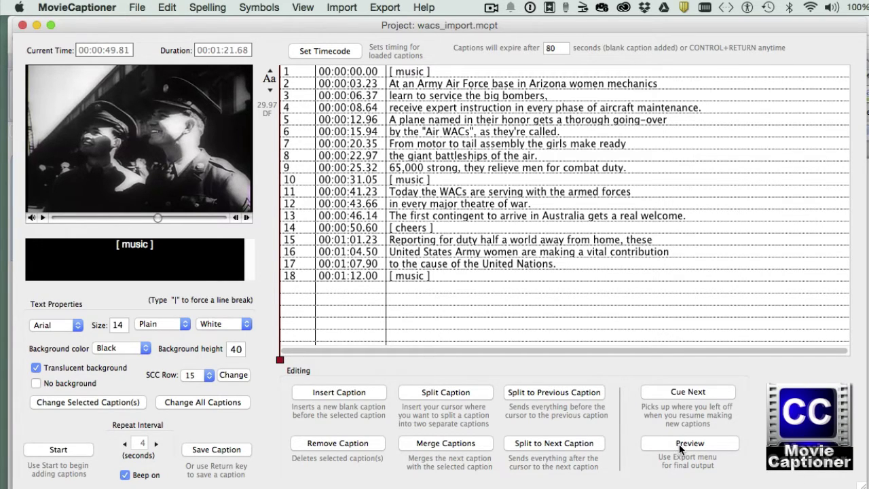
Preview wacs.qt.smi in an enlarged QuickTime window, then pause and rewind toward the start.
{"action": "left_click", "coordinate": [681, 448]}
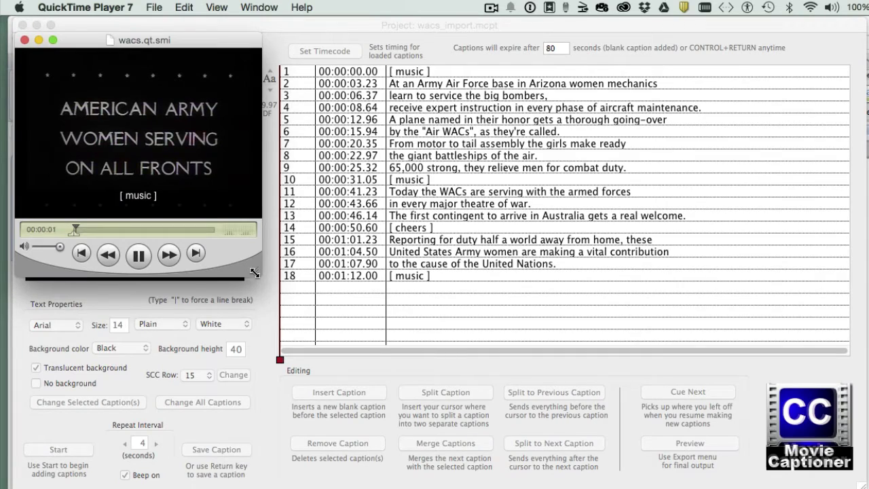
{"action": "mouse_move", "coordinate": [265, 277]}
{"action": "left_mouse_down"}
{"action": "mouse_move", "coordinate": [367, 349]}
{"action": "mouse_move", "coordinate": [418, 407]}
{"action": "left_mouse_up"}
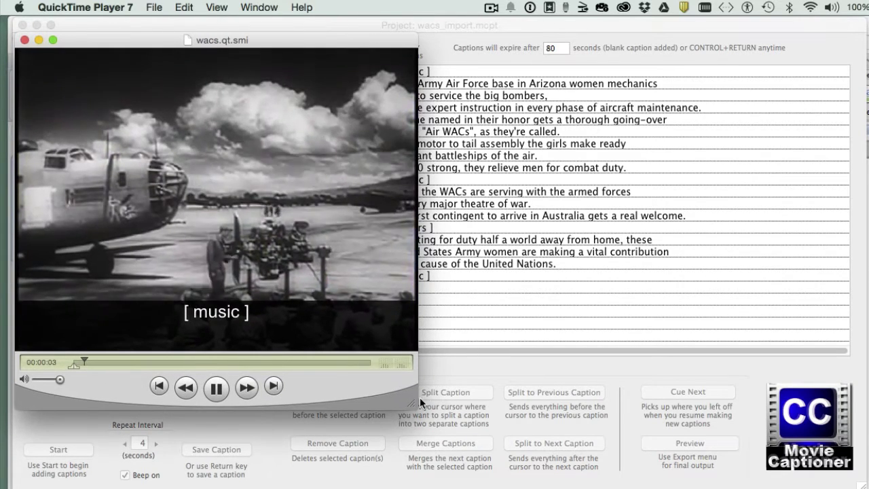
{"action": "left_click", "coordinate": [212, 391]}
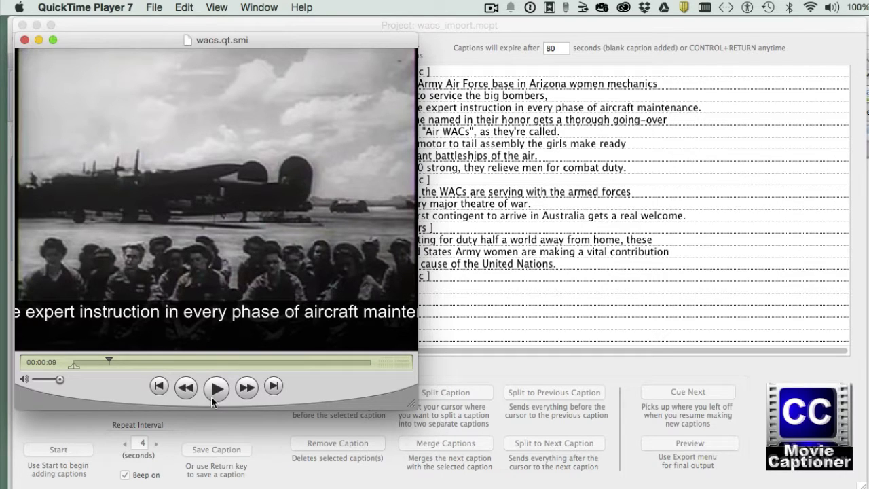
{"action": "mouse_move", "coordinate": [106, 356]}
{"action": "left_mouse_down"}
{"action": "mouse_move", "coordinate": [54, 363]}
{"action": "mouse_move", "coordinate": [90, 354]}
{"action": "left_mouse_up"}
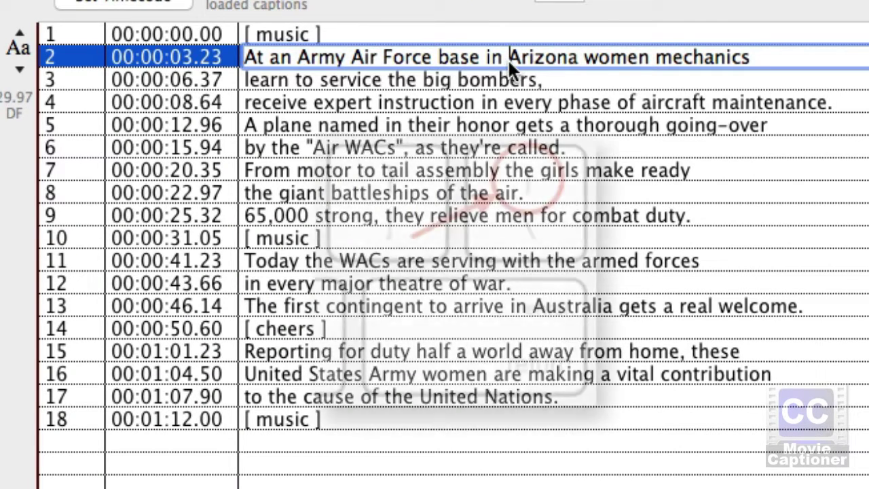
Insert '|' line-break markers into the long captions, checking line length with the red guide.
{"action": "type", "text": "|"}
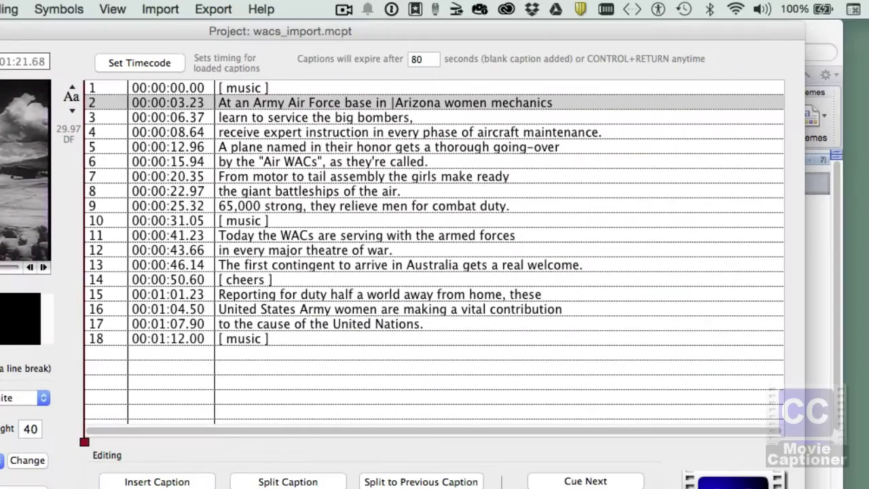
{"action": "left_click", "coordinate": [465, 148]}
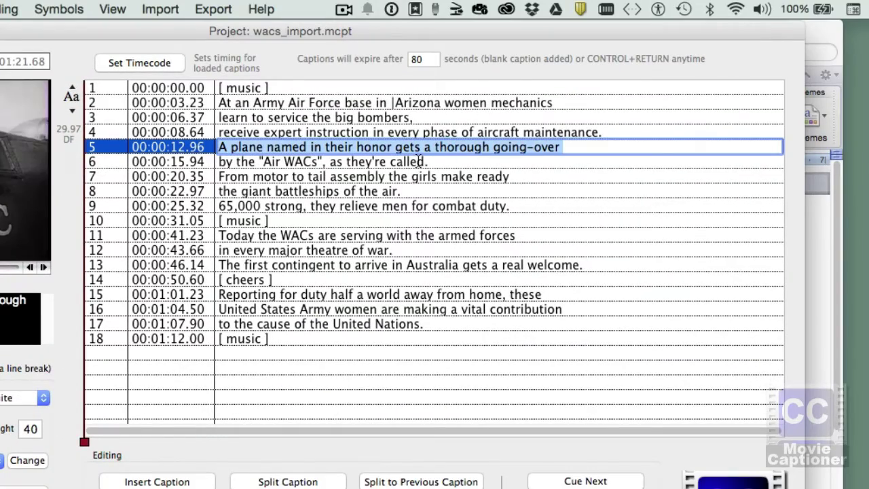
{"action": "left_click", "coordinate": [384, 136]}
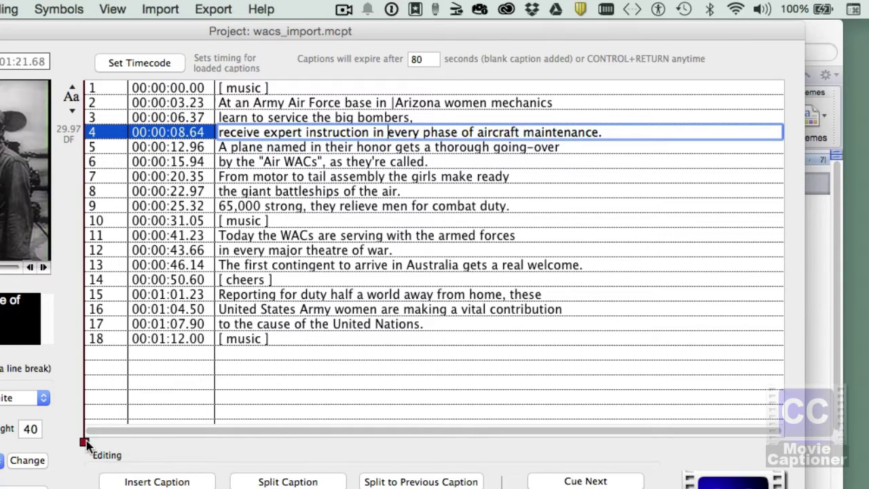
{"action": "left_click_drag", "start_coordinate": [84, 442], "coordinate": [394, 441]}
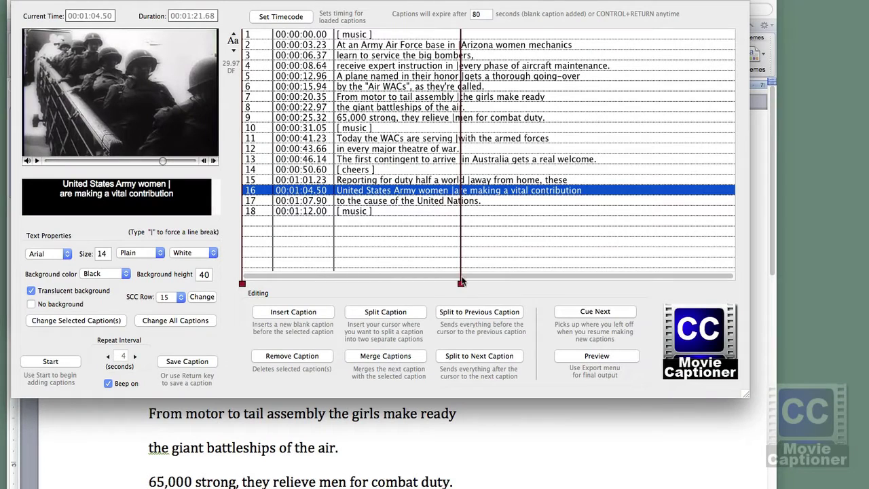
{"action": "left_click_drag", "start_coordinate": [461, 284], "coordinate": [245, 282]}
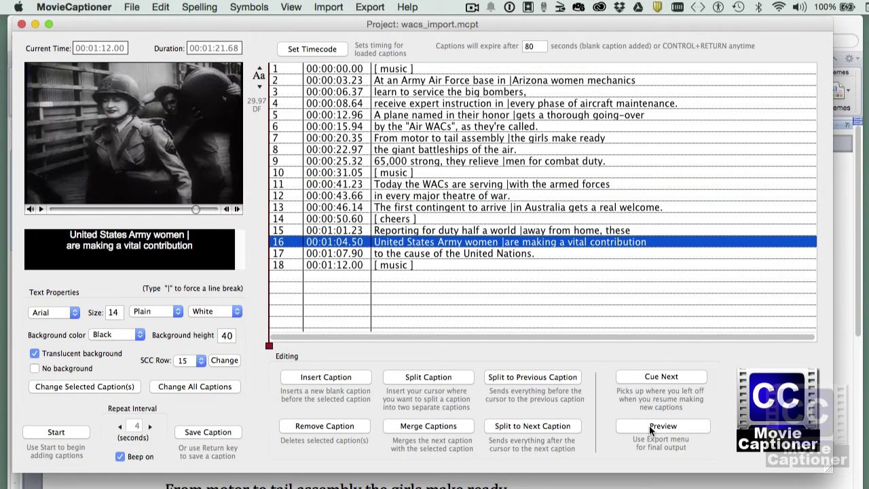
Preview the two-line captions in an enlarged QuickTime window with the volume turned down.
{"action": "left_click", "coordinate": [649, 424]}
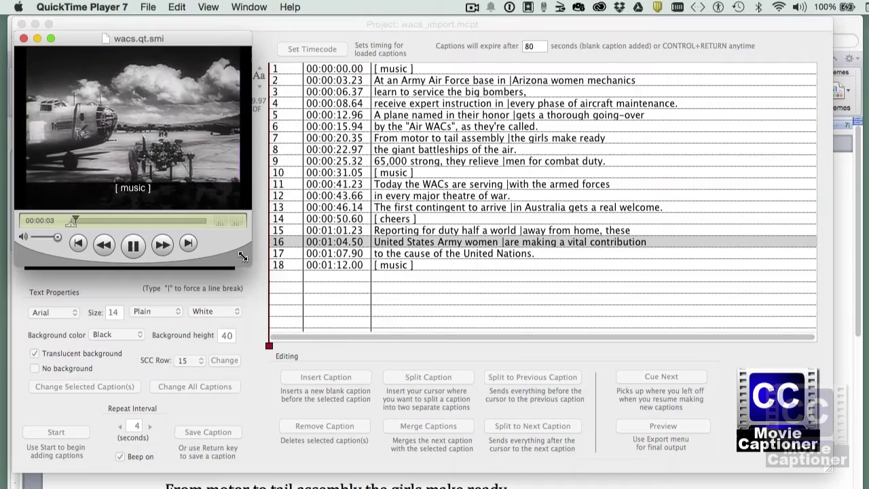
{"action": "left_click_drag", "start_coordinate": [242, 258], "coordinate": [391, 403]}
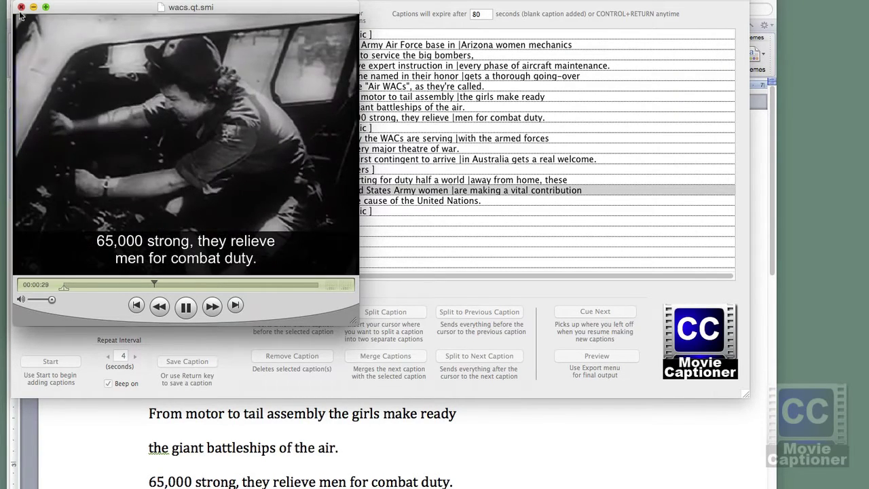
{"action": "left_click_drag", "start_coordinate": [53, 301], "coordinate": [40, 300]}
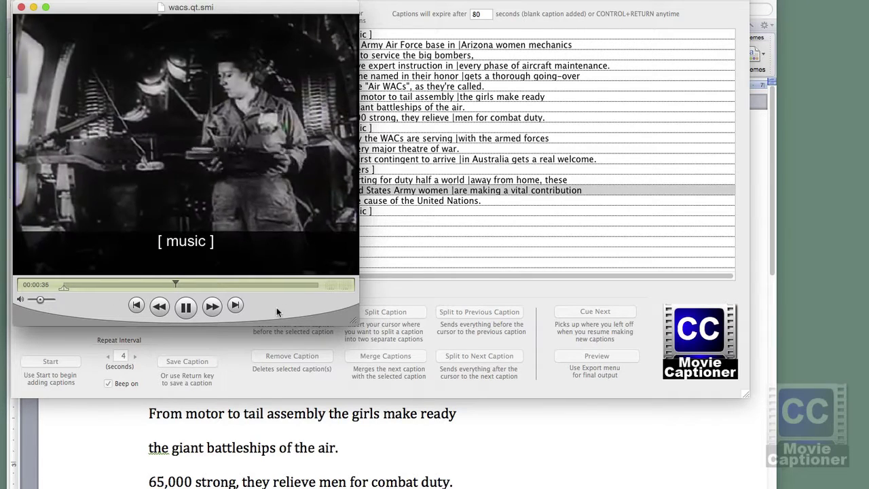